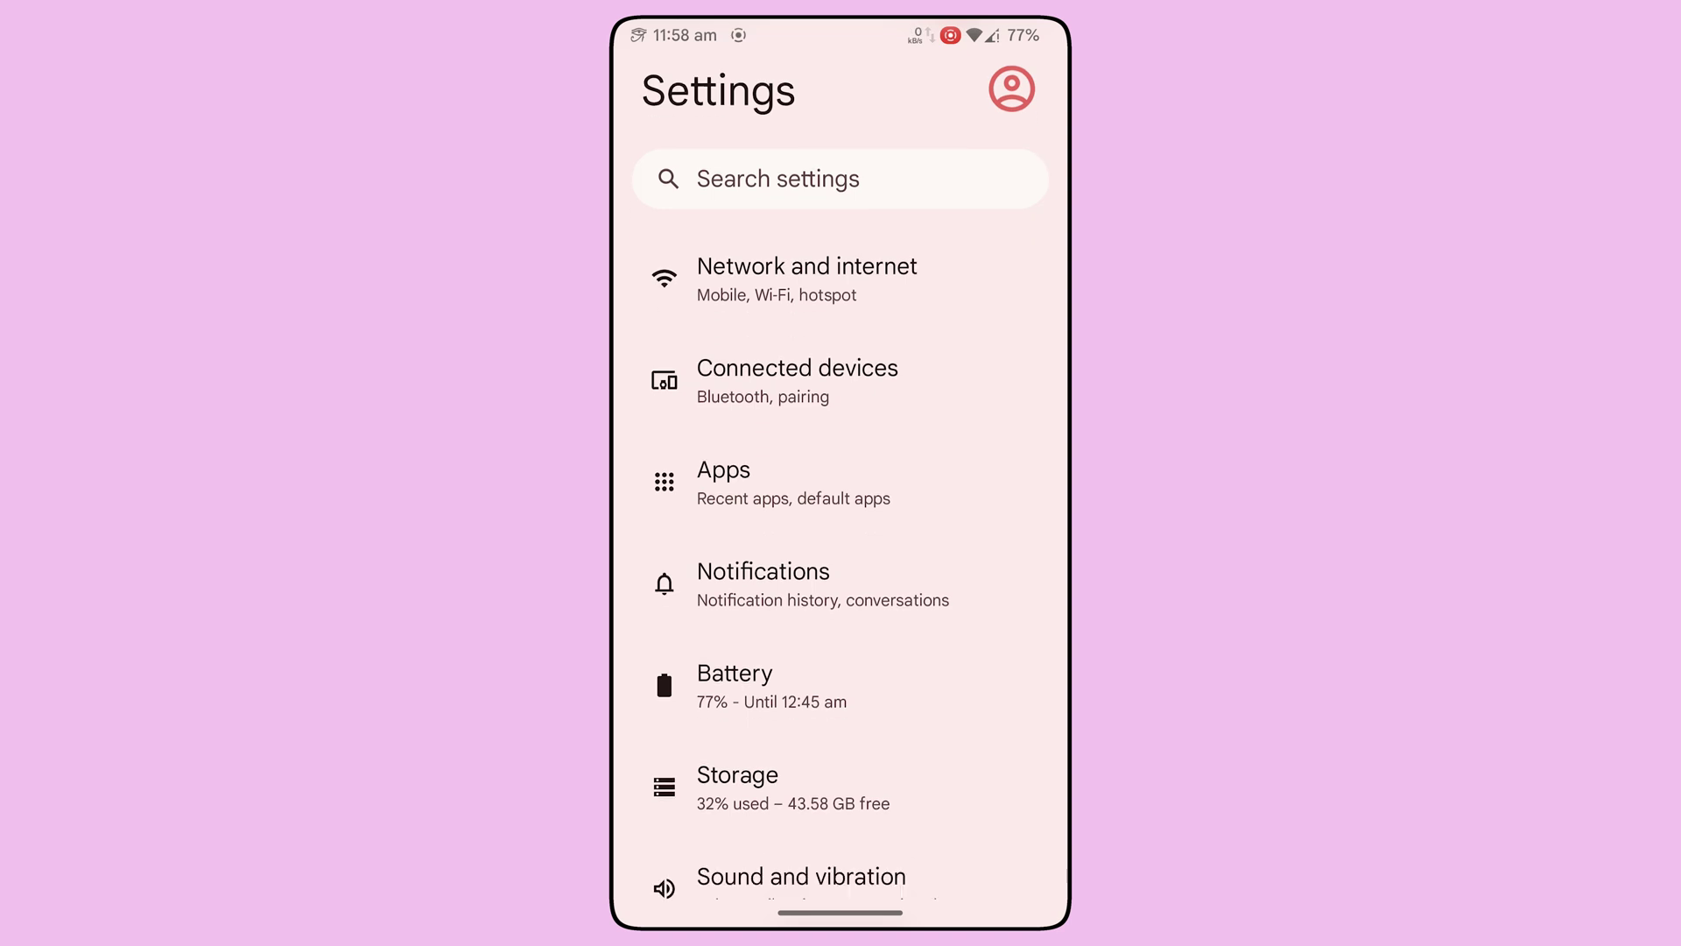
scroll(840, 525, "down", 1)
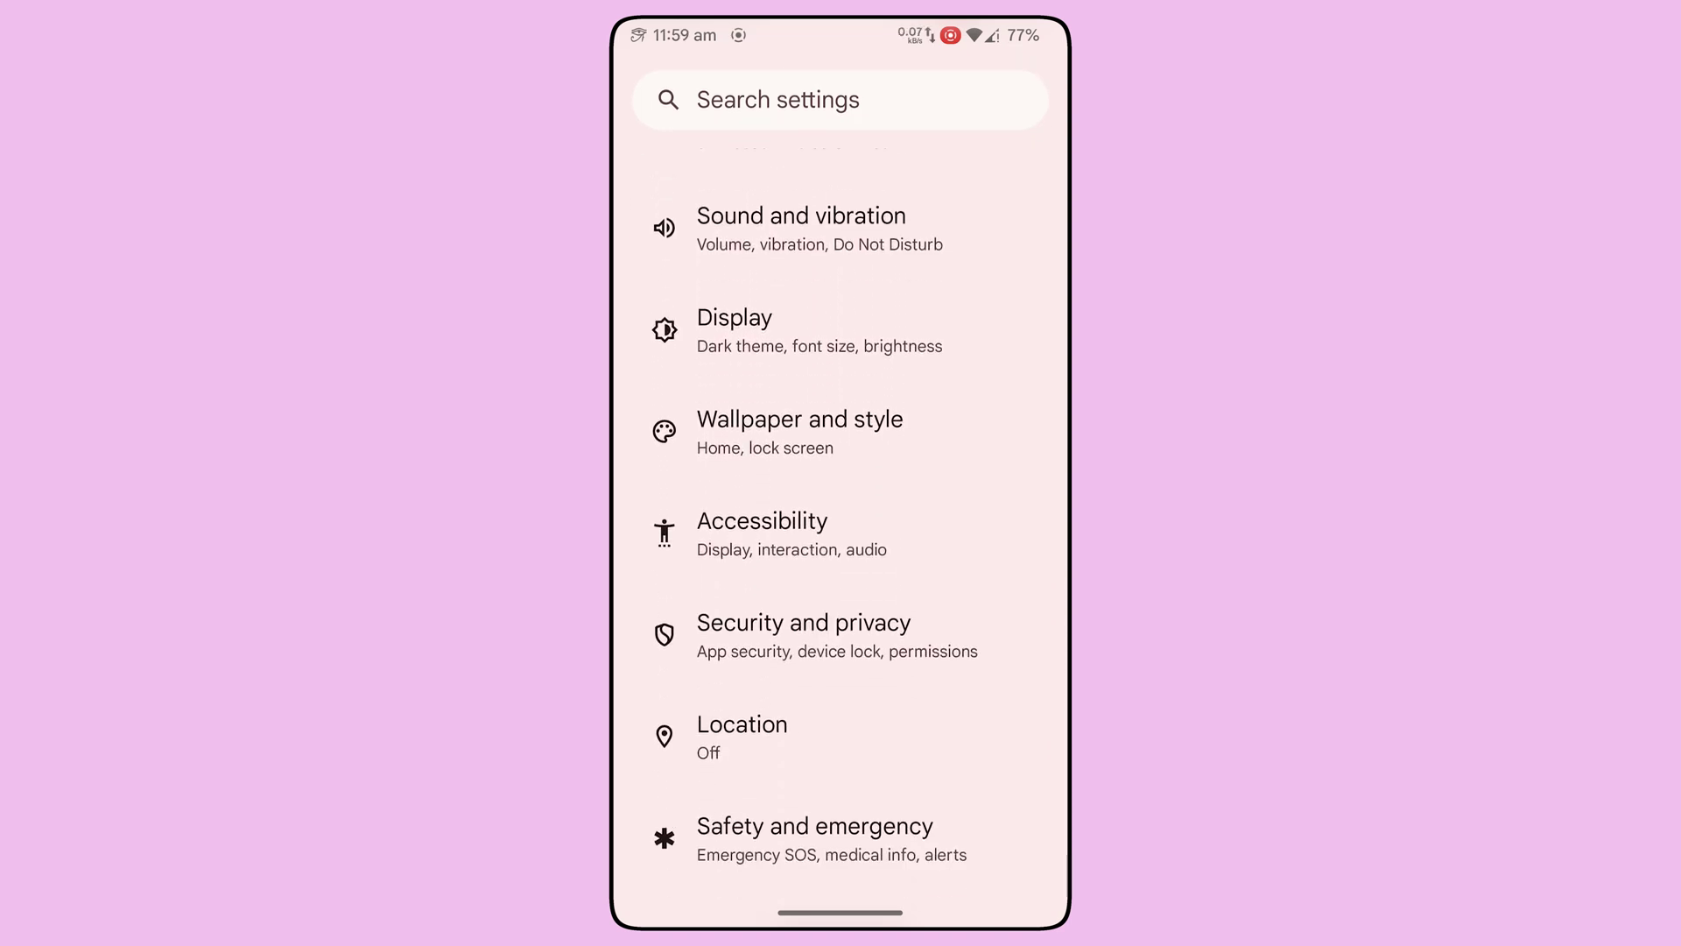
scroll(841, 525, "down", 2)
scroll(841, 526, "down", 2)
scroll(841, 527, "down", 1)
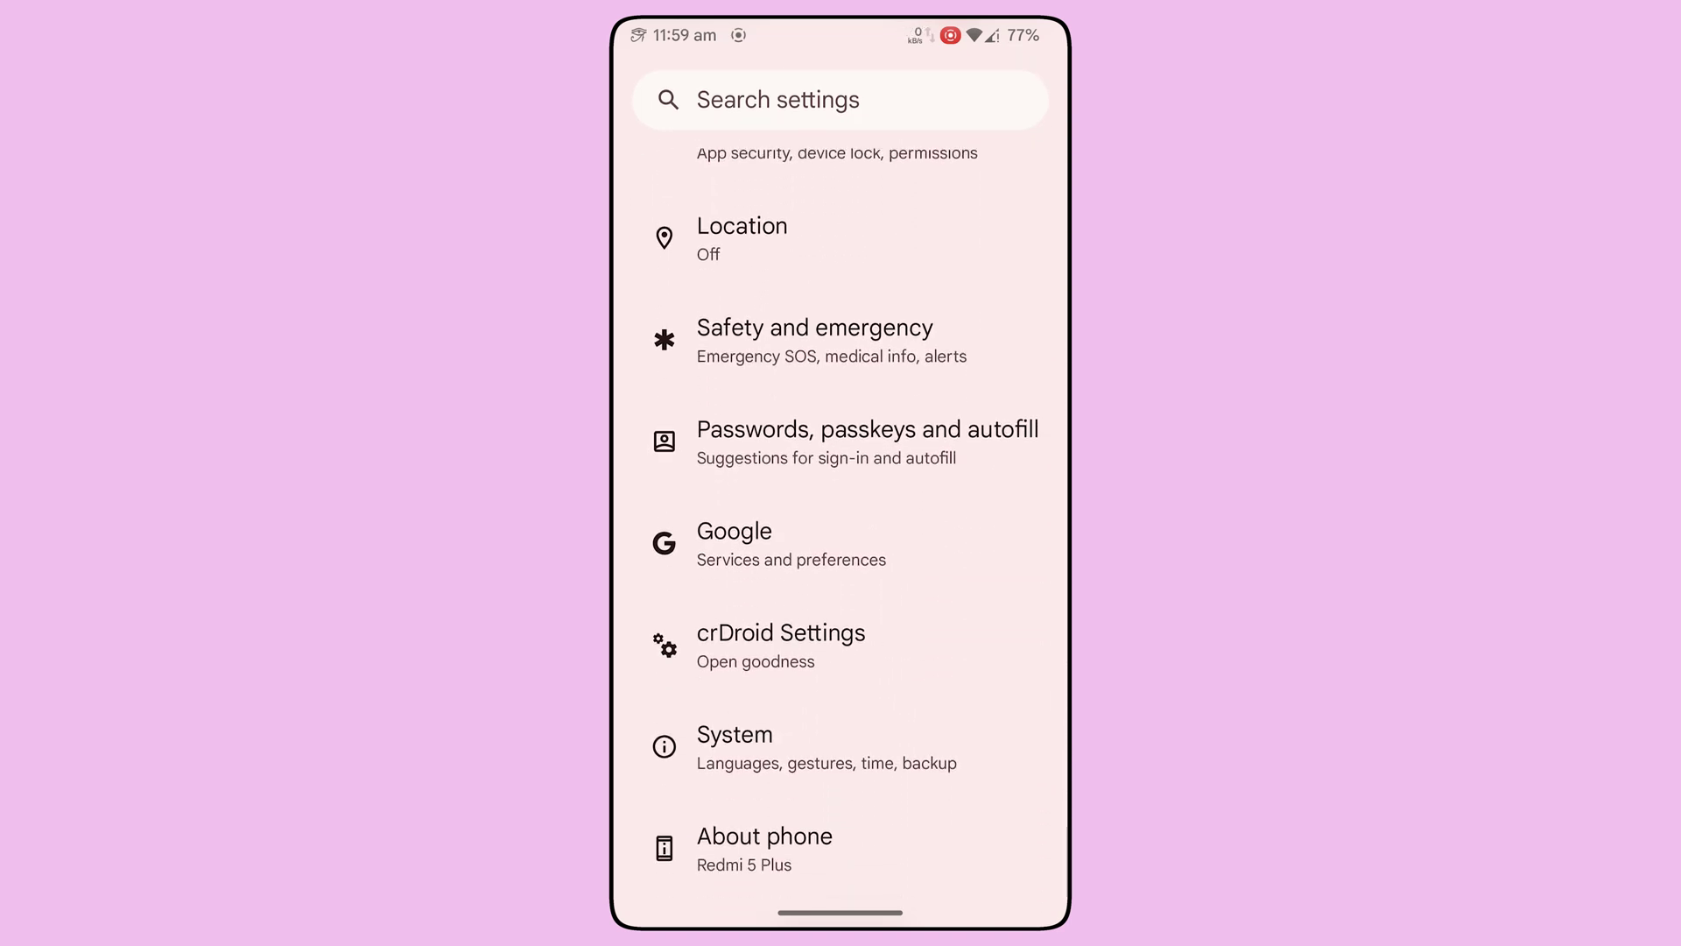
- Open crDroid Settings, briefly visit the System page, then return to crDroid Settings
left_click(840, 644)
left_click(1024, 553)
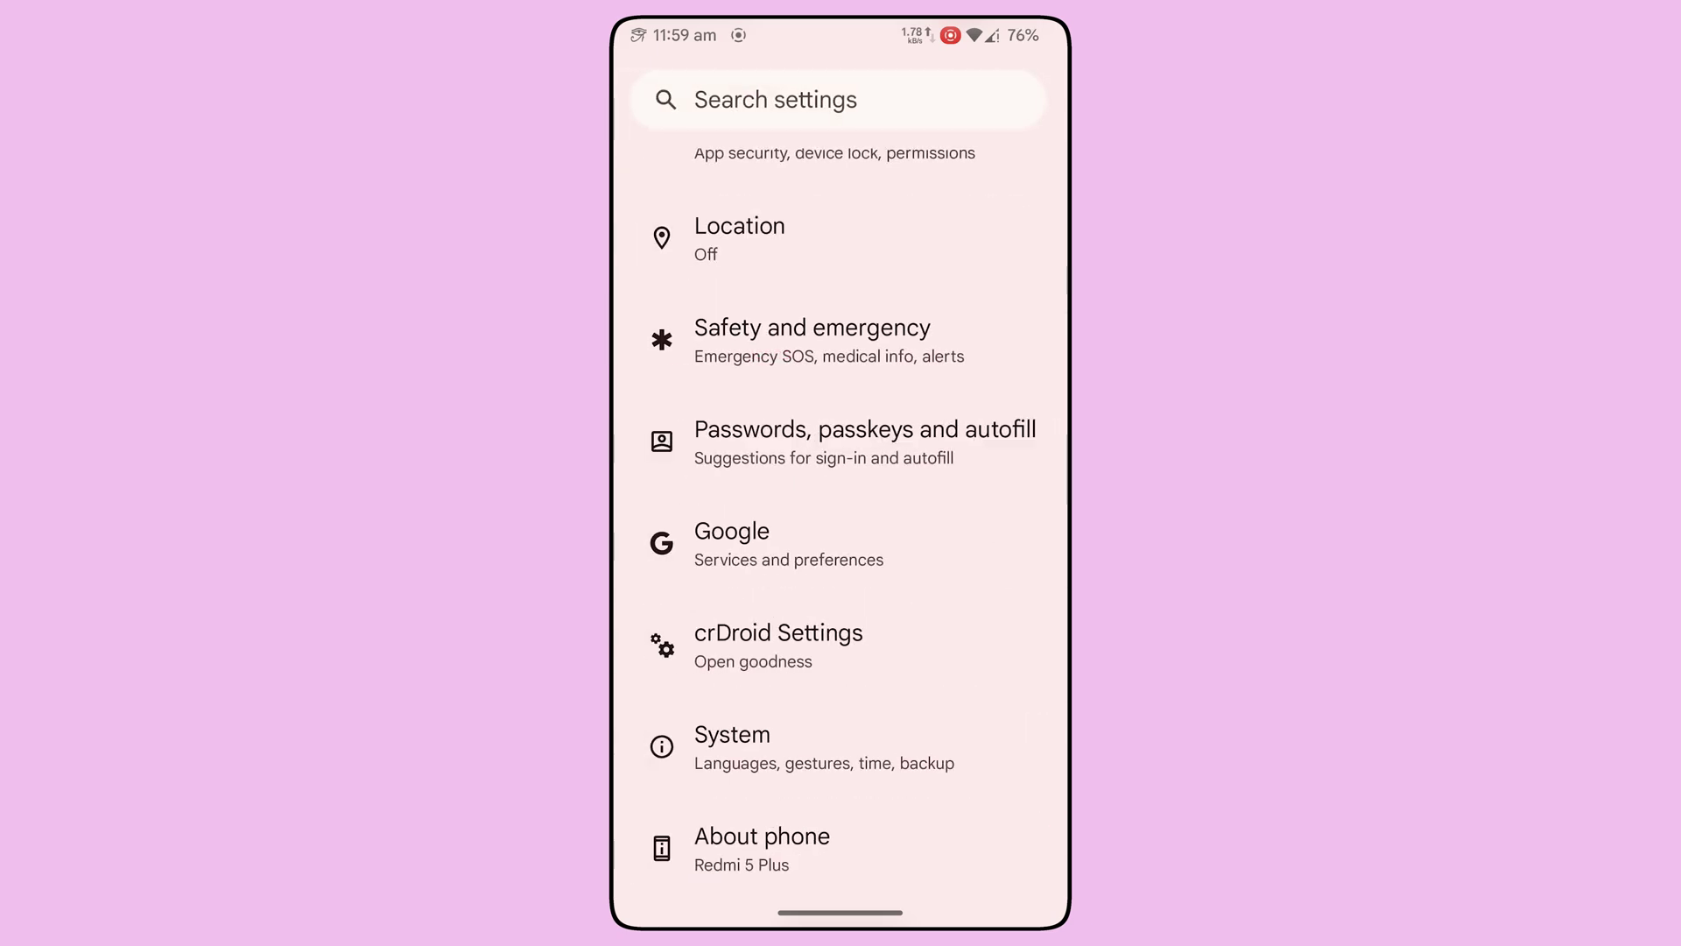
left_click(841, 743)
left_click(1018, 627)
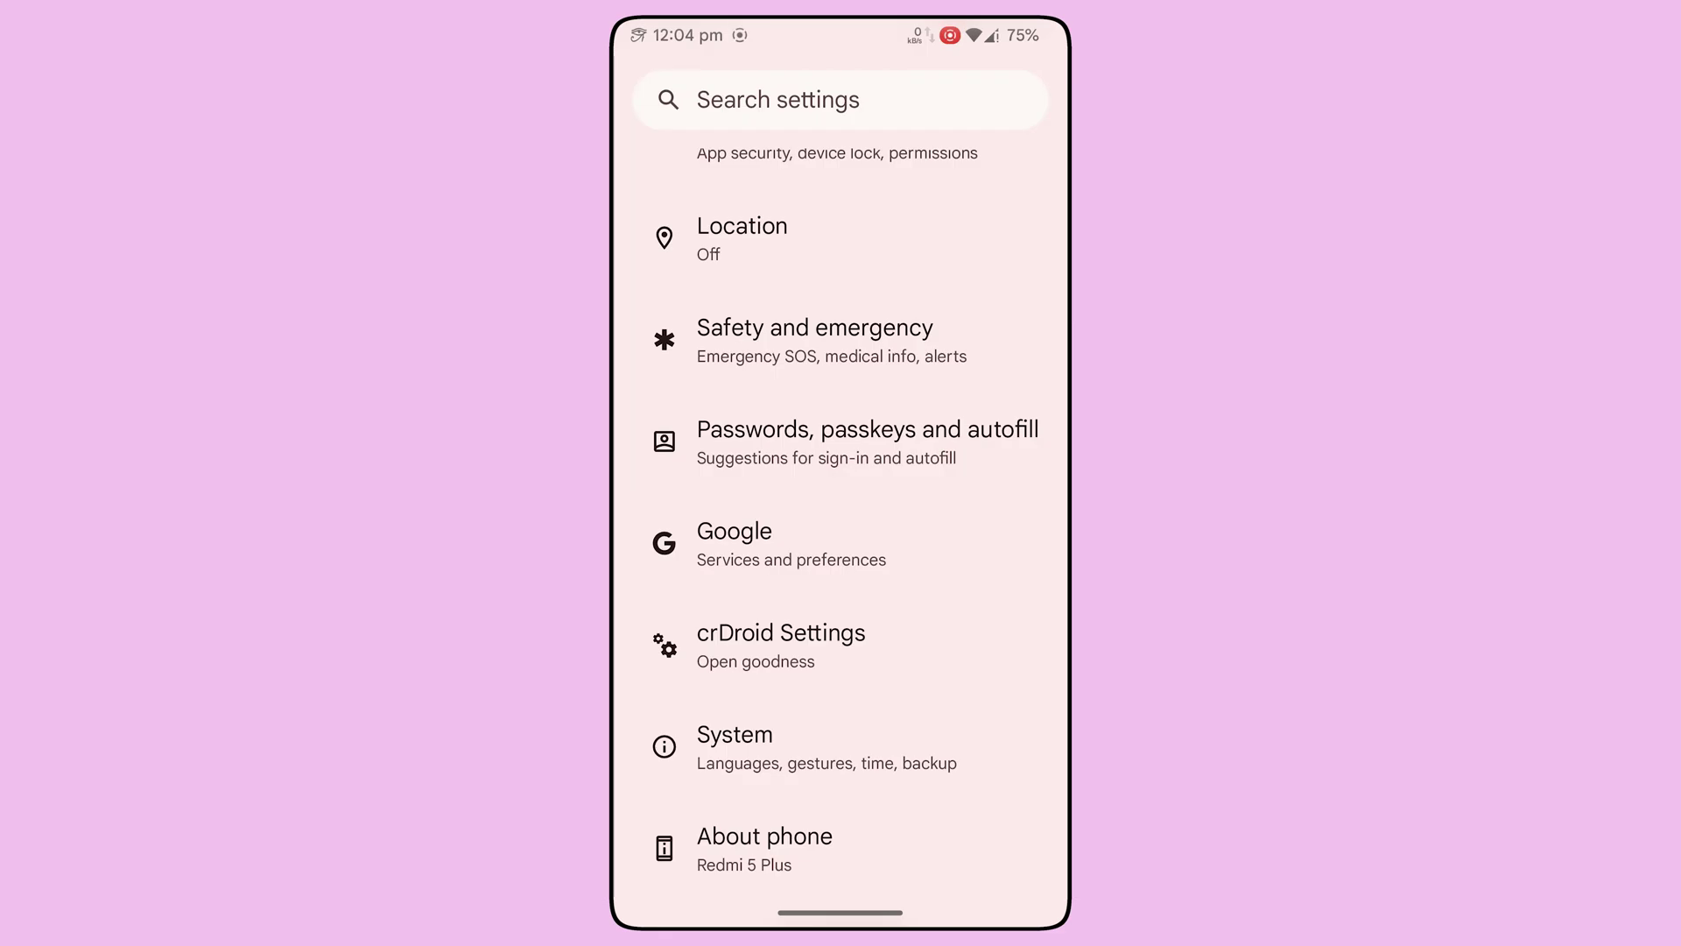
left_click(842, 644)
scroll(841, 525, "down", 2)
scroll(842, 526, "down", 3)
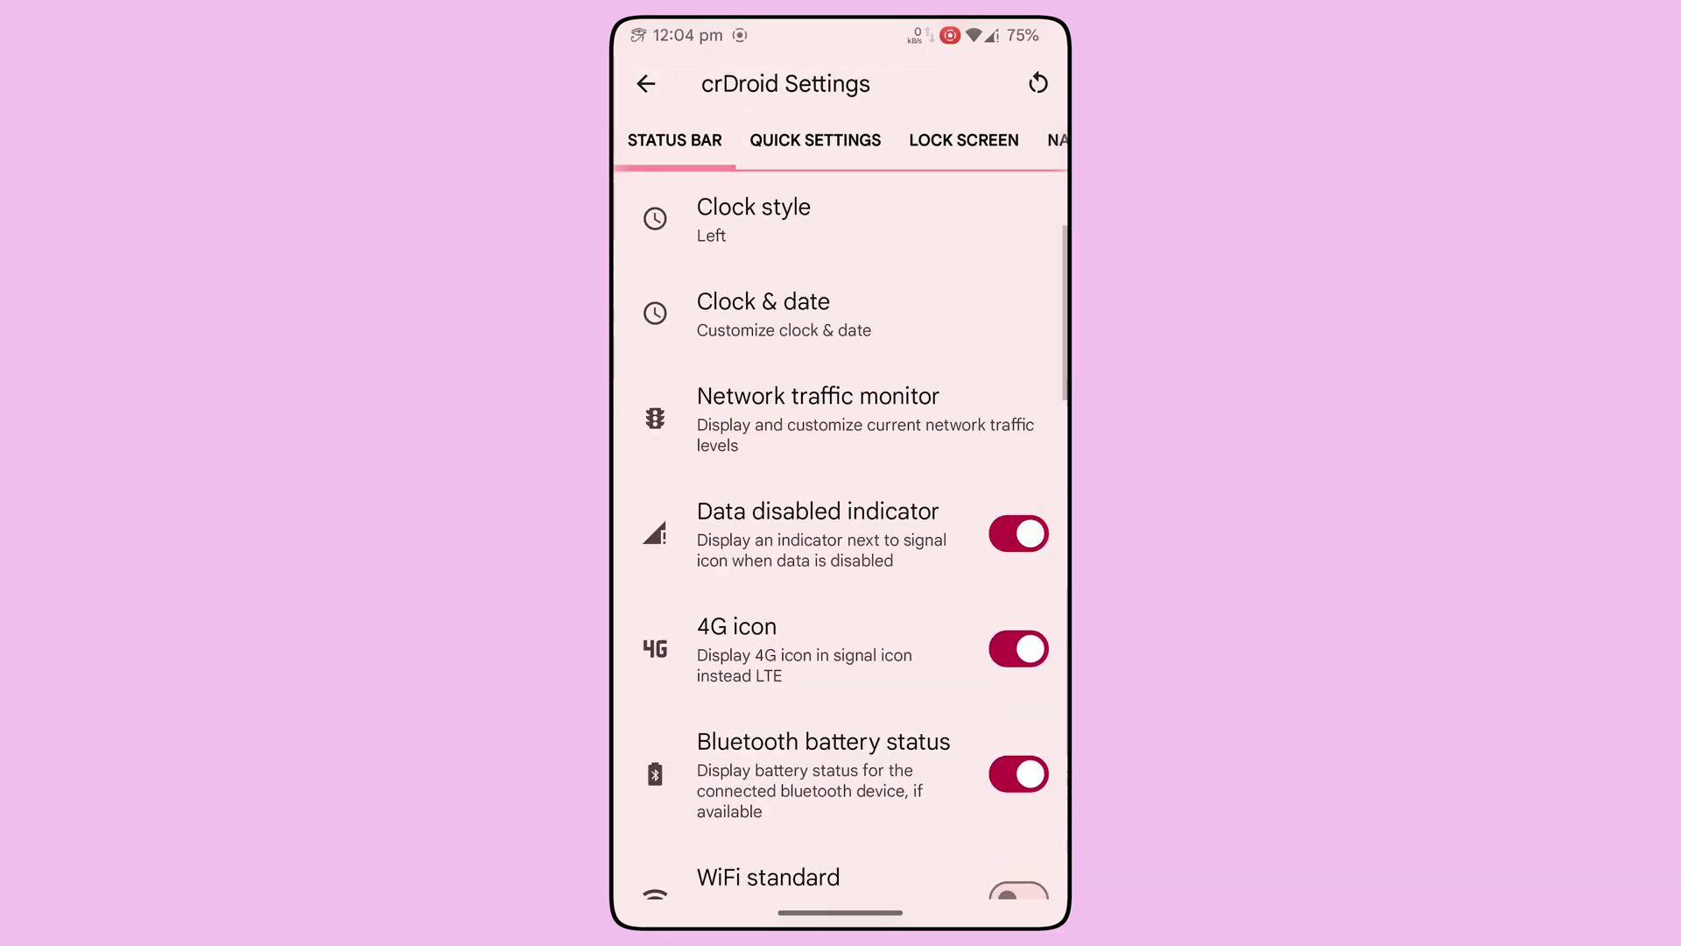
scroll(841, 526, "down", 5)
scroll(840, 526, "right", 3)
scroll(840, 525, "down", 4)
scroll(841, 525, "down", 4)
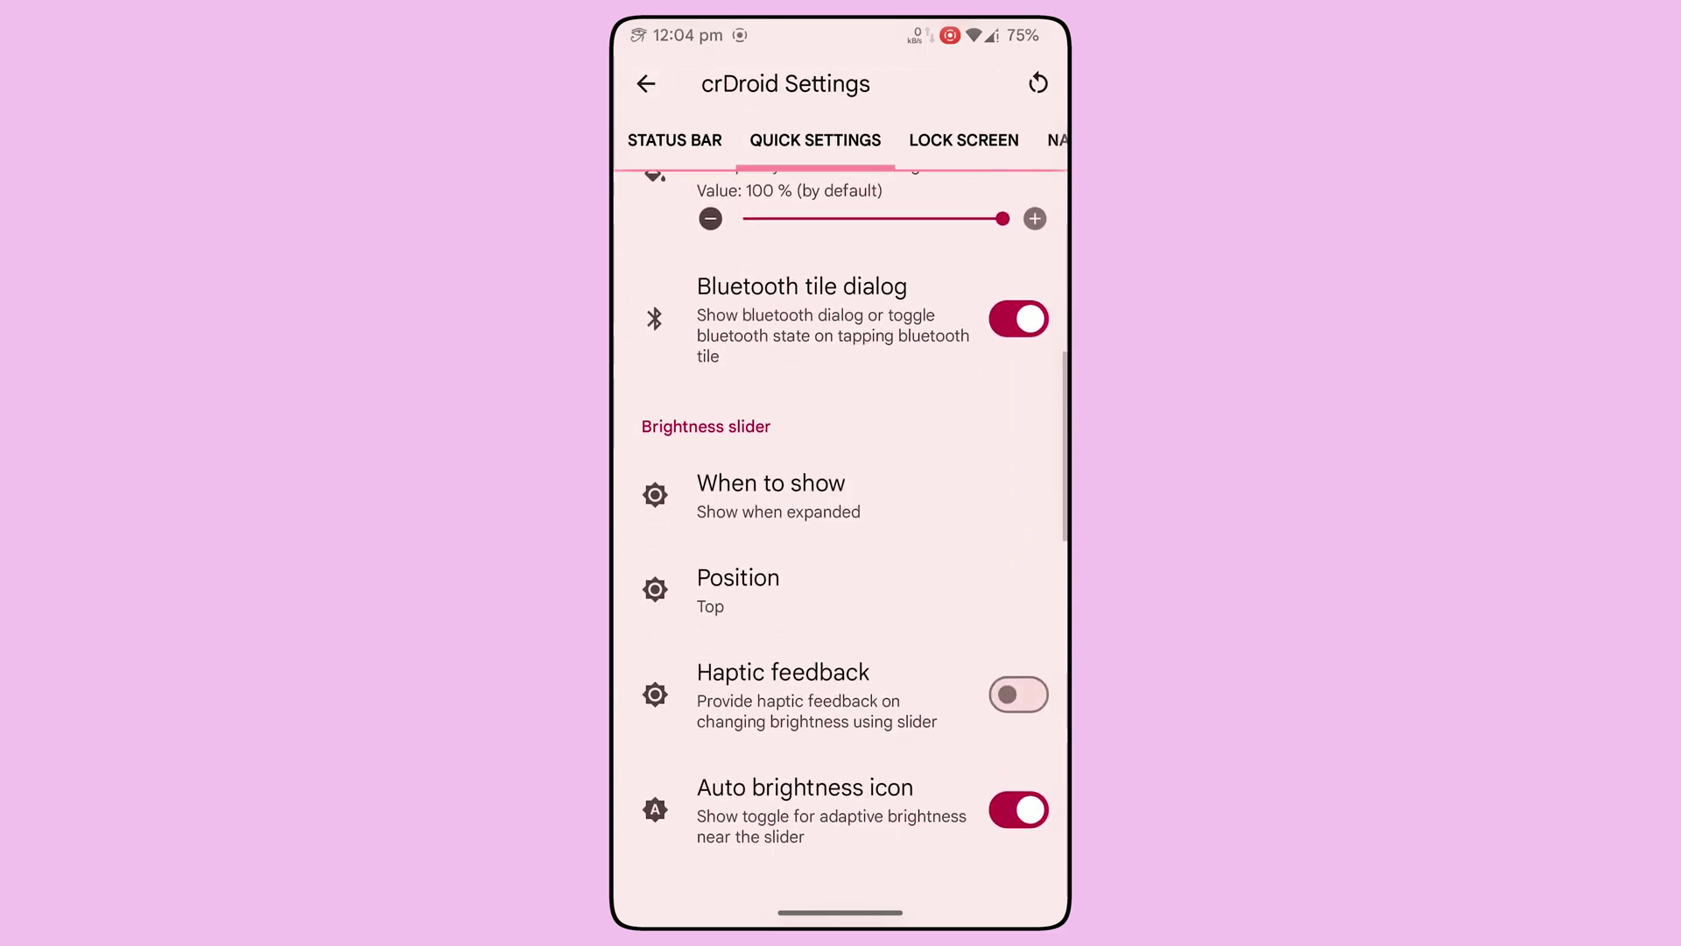
scroll(840, 526, "right", 3)
scroll(840, 525, "right", 3)
scroll(841, 525, "right", 3)
scroll(842, 526, "right", 3)
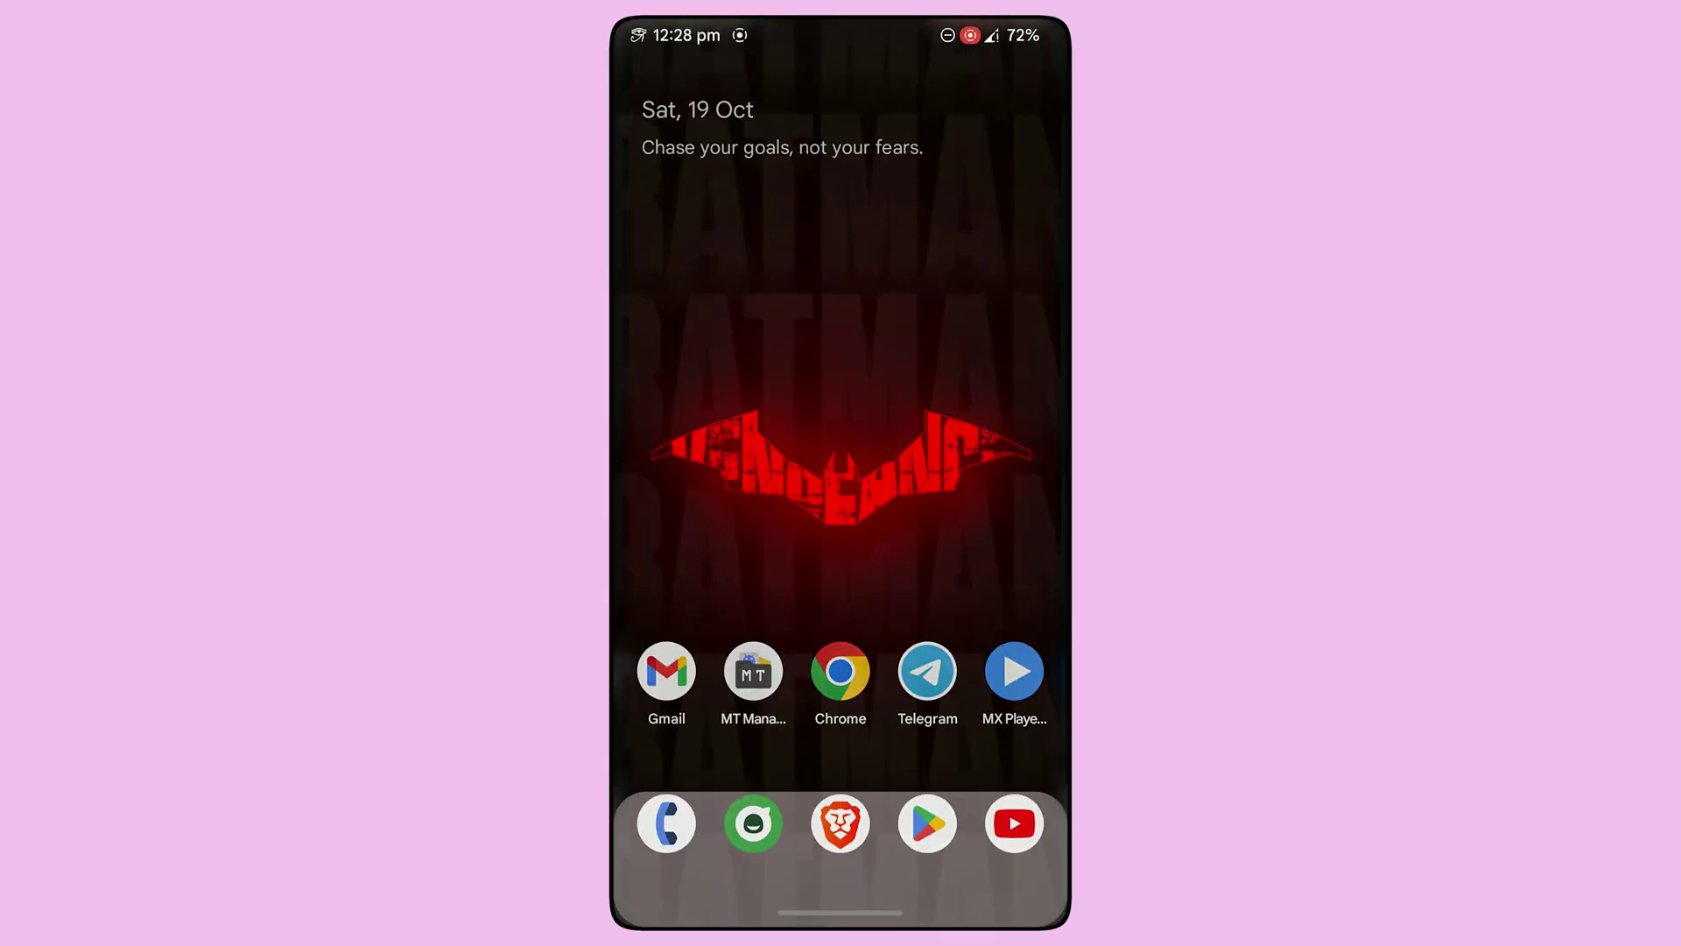
- View Wallpaper and style from the home screen options, then return home
left_click(841, 395)
left_click(847, 455)
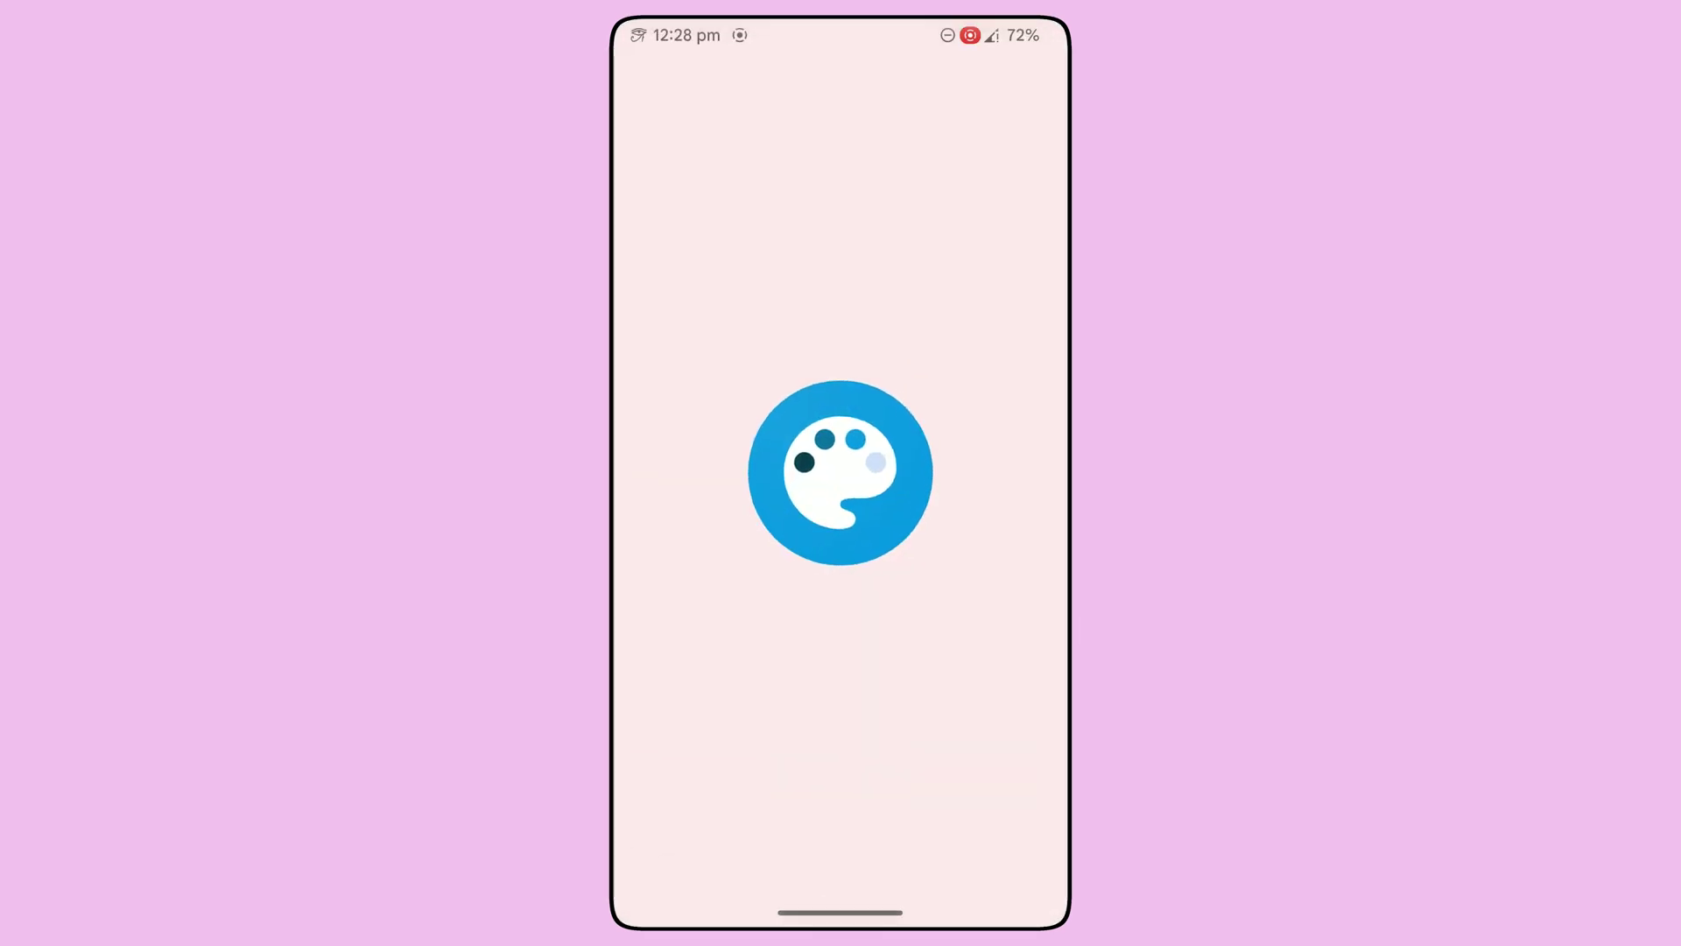
scroll(841, 525, "down", 5)
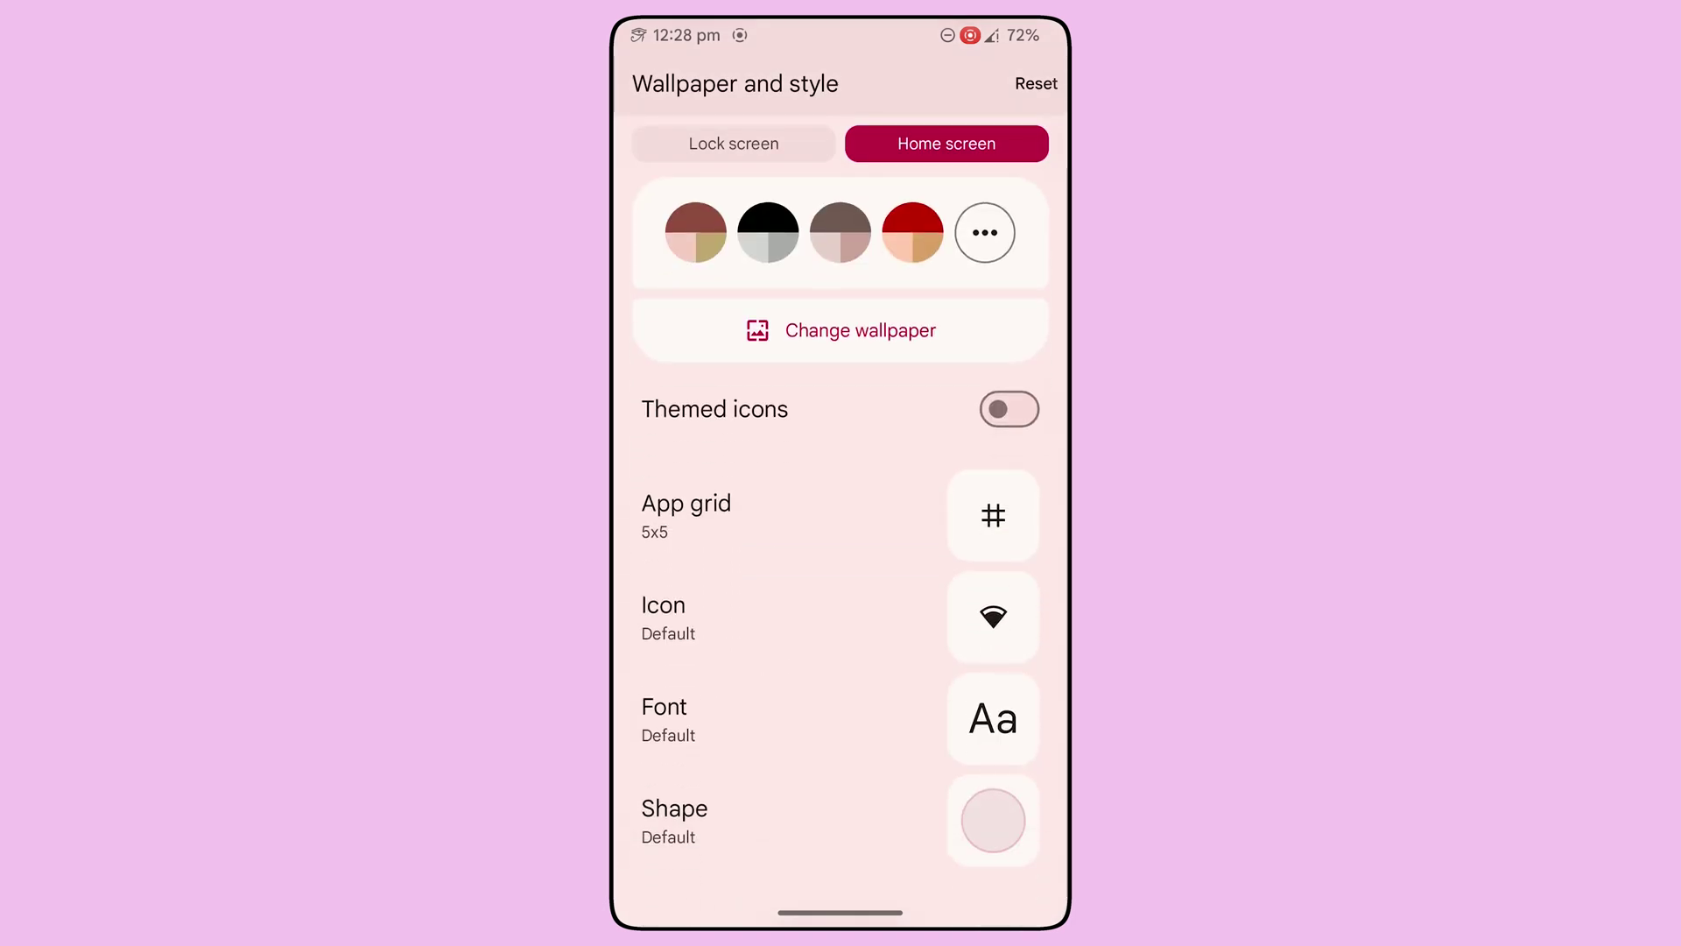
left_click_drag(840, 911, 841, 591)
- Launch Settings from the app drawer, then flip through recent apps back to Settings
left_click_drag(840, 789, 841, 328)
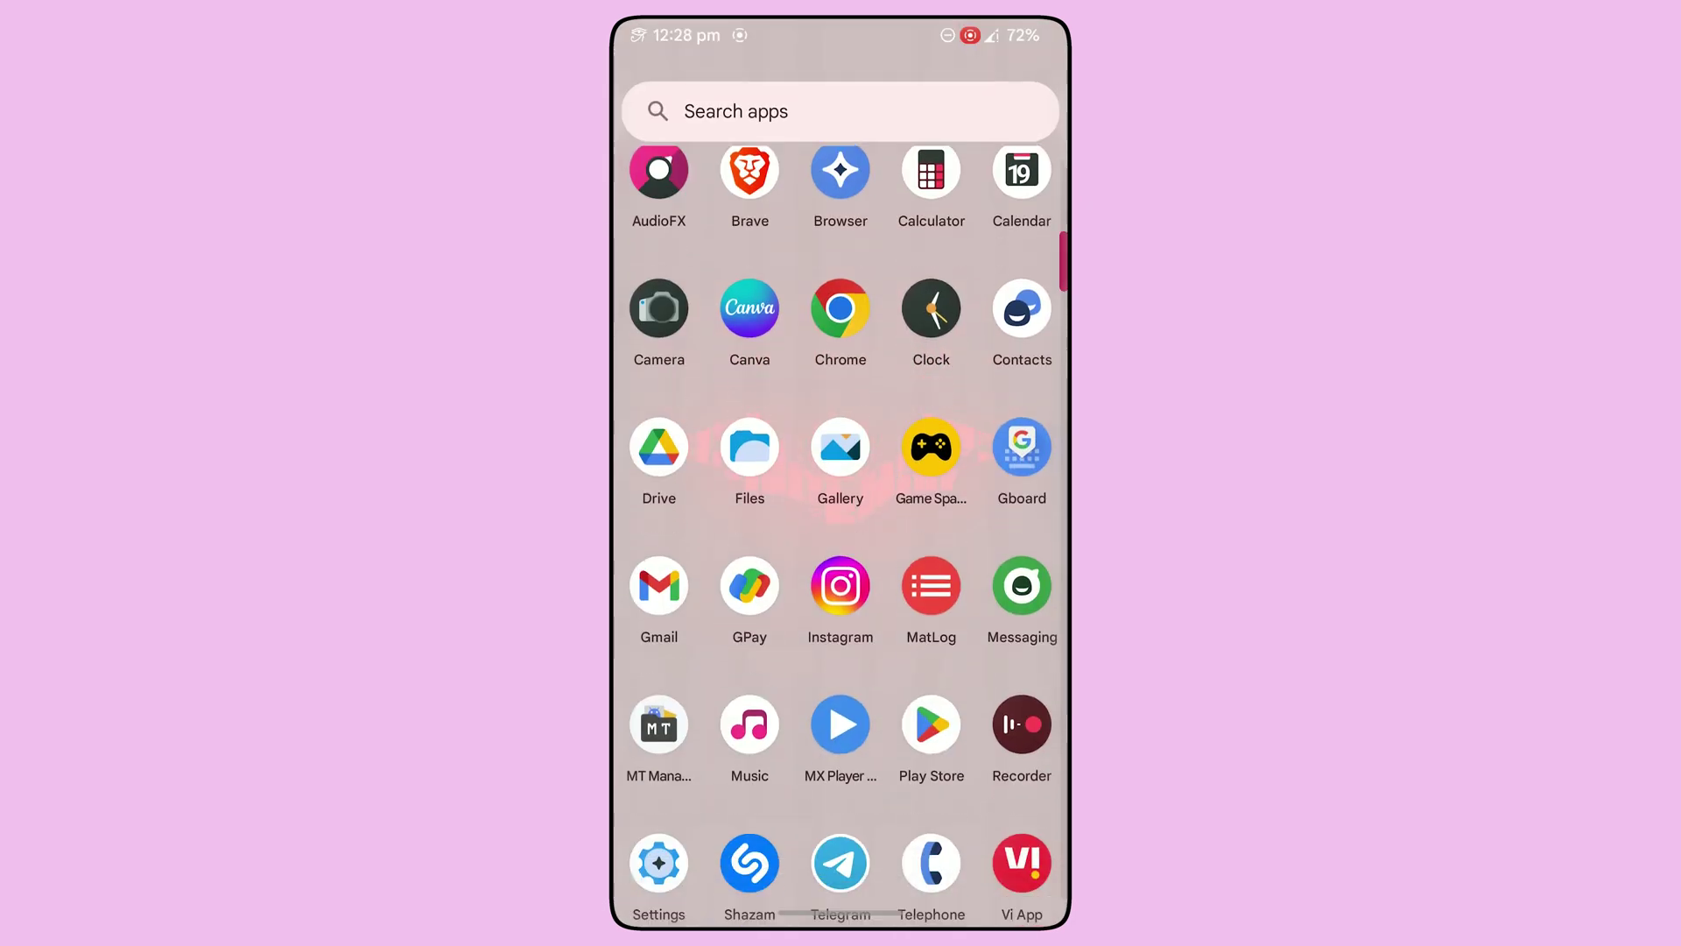
scroll(840, 525, "down", 3)
left_click(660, 537)
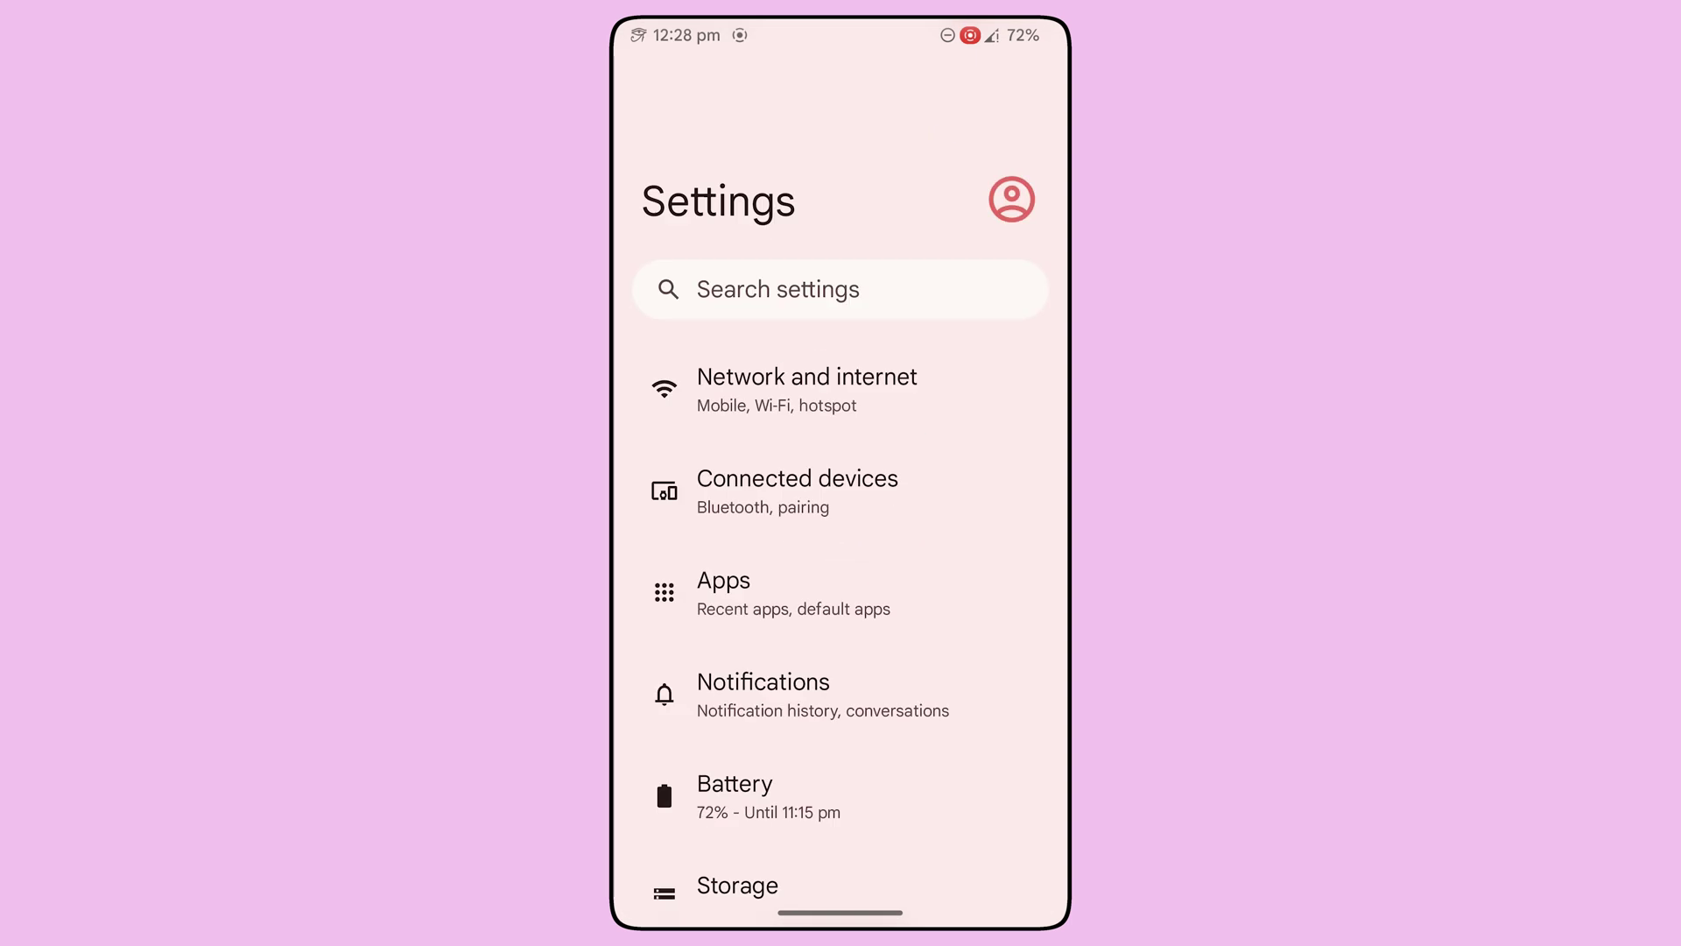
left_click_drag(841, 911, 840, 592)
mouse_move(736, 473)
left_mouse_down()
mouse_move(999, 473)
mouse_move(735, 473)
left_mouse_up()
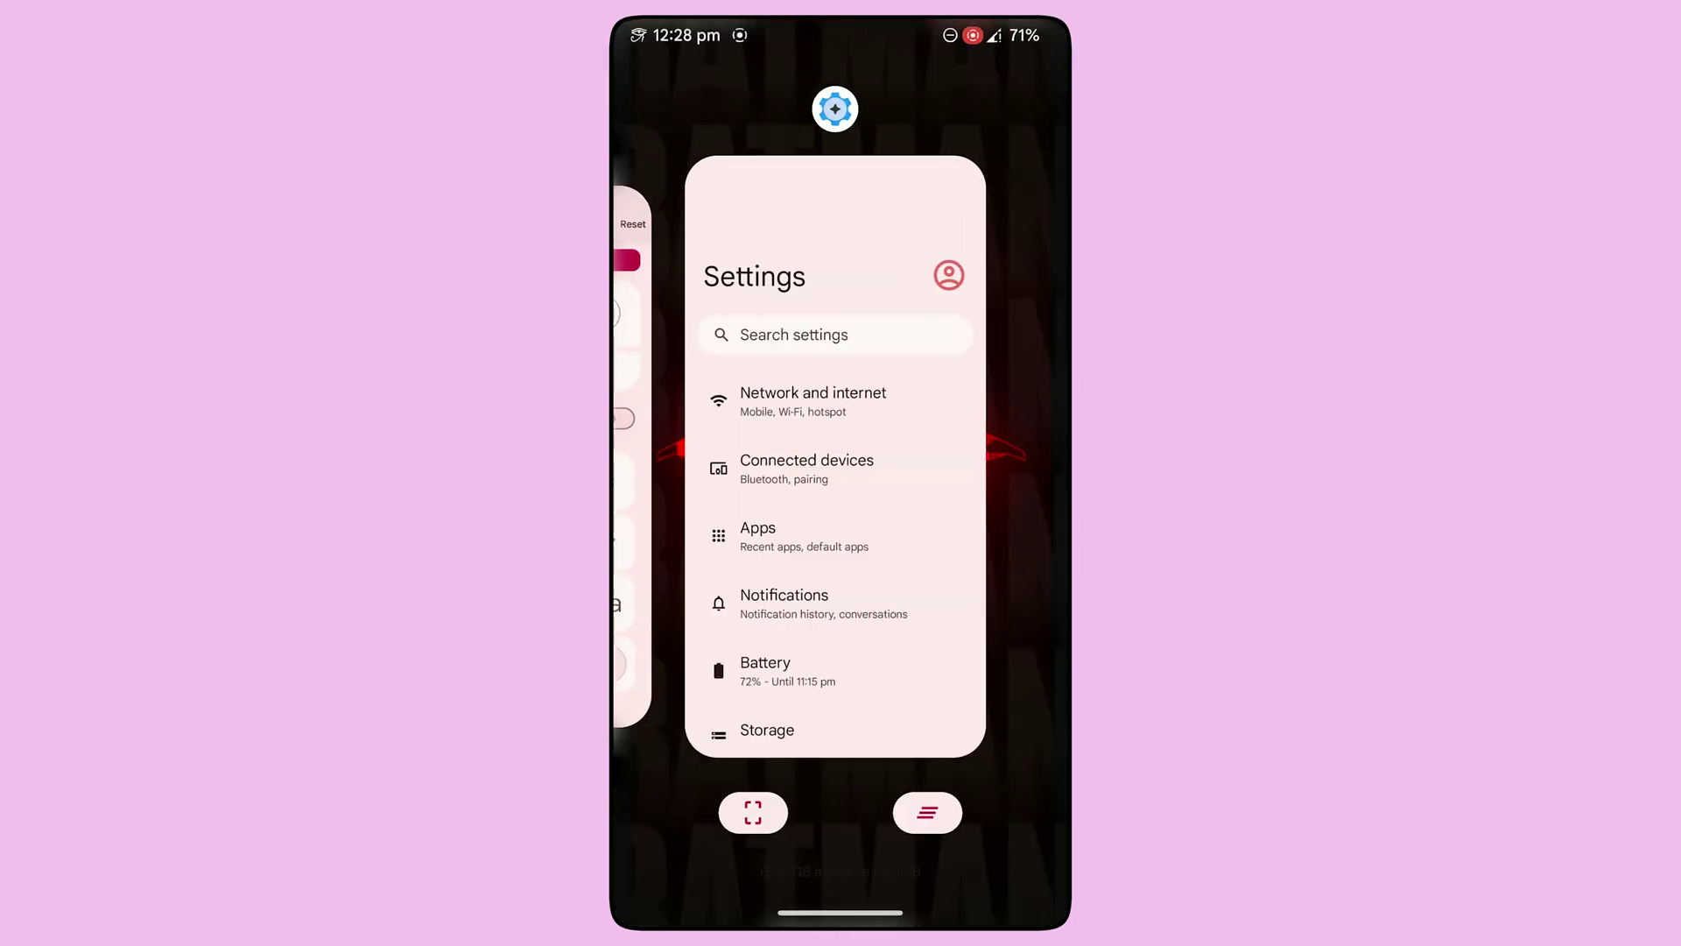